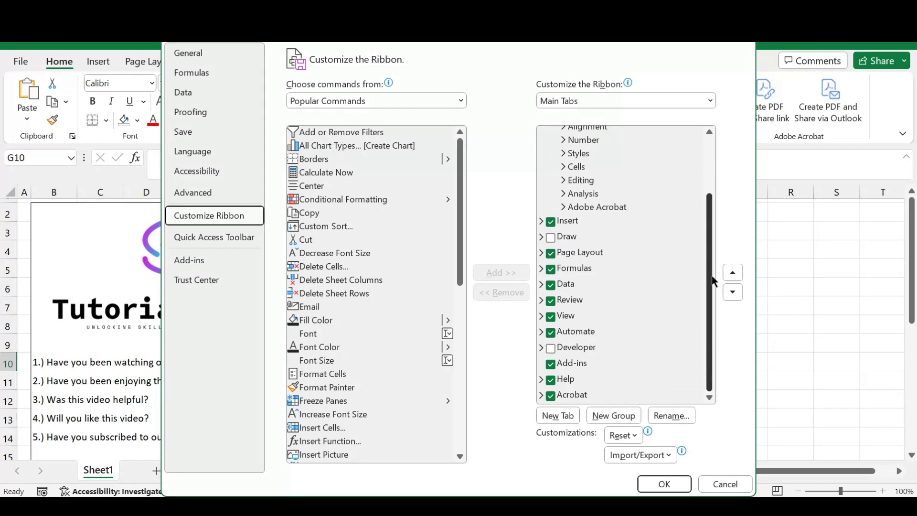
Enable the Developer tab in the ribbon customization and apply the options
left_click(551, 349)
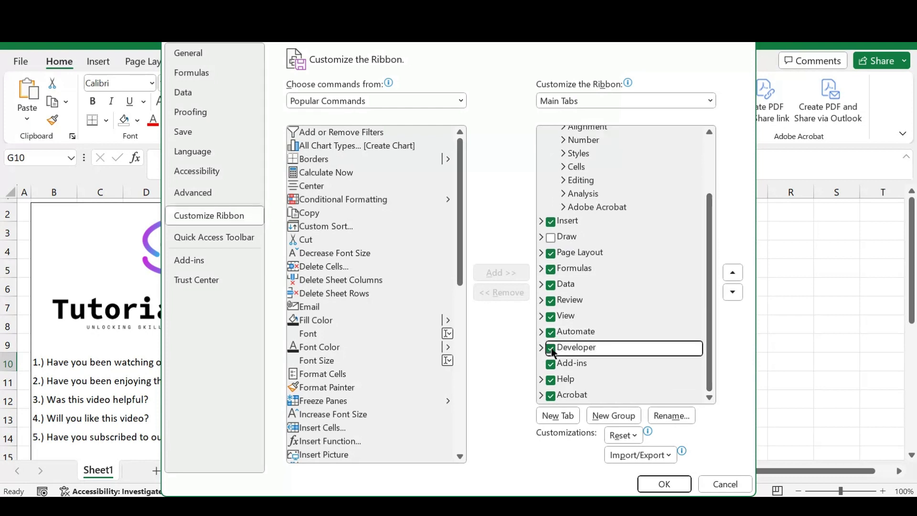
left_click(670, 485)
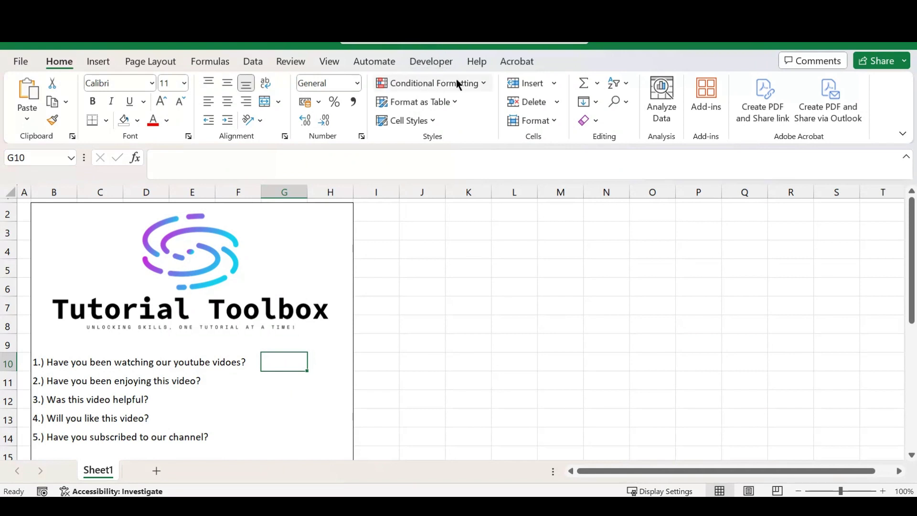
Insert a form-control check box beside question 1 and align it with row 10, close to the end of the question
left_click(430, 61)
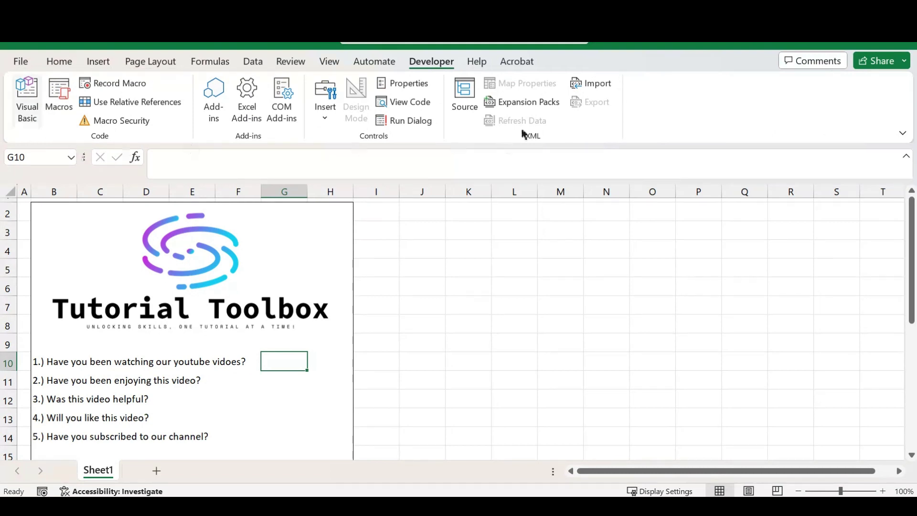
left_click(327, 119)
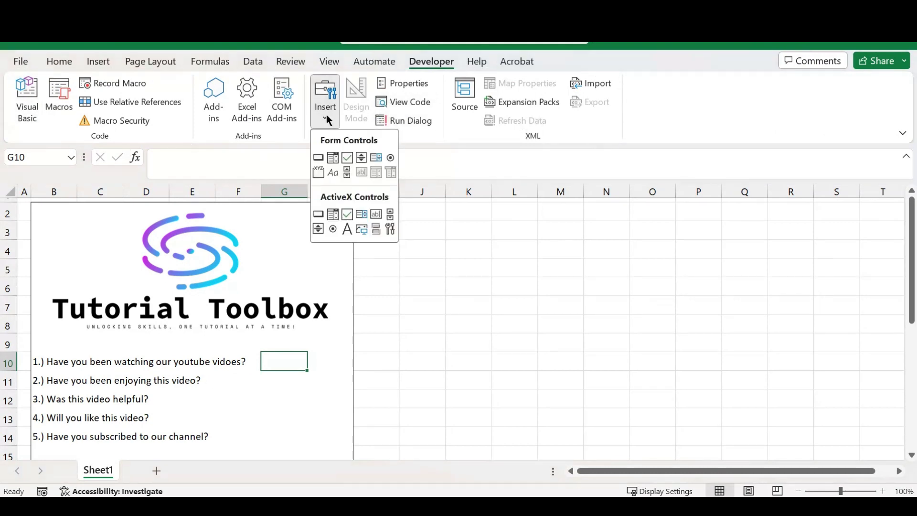
left_click(347, 157)
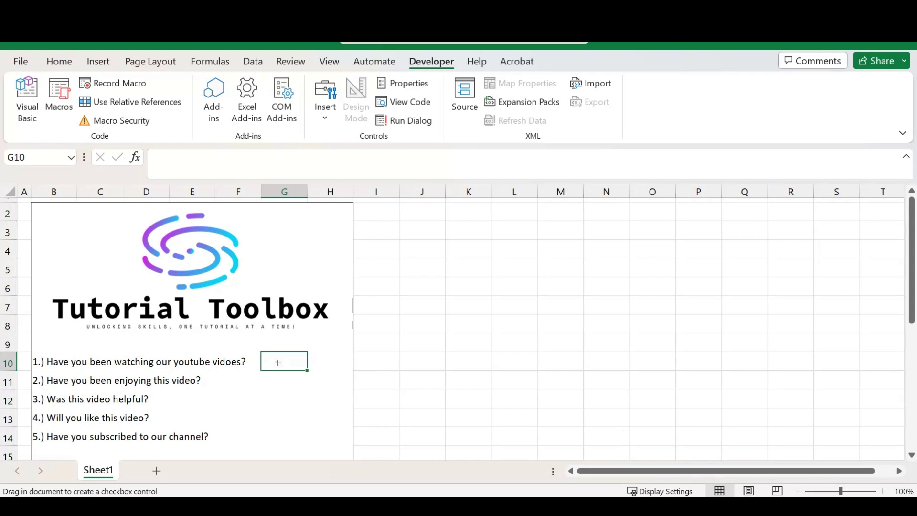
left_click(282, 361)
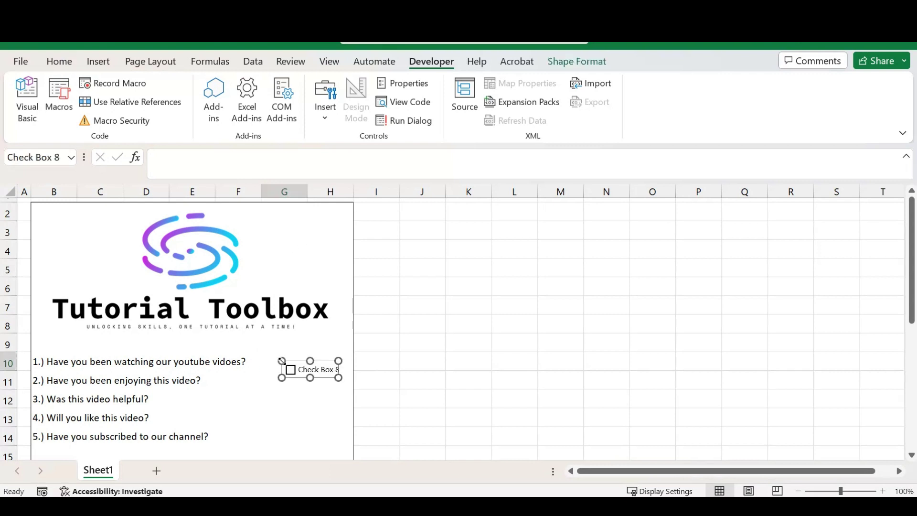
left_click_drag(300, 364, 270, 355)
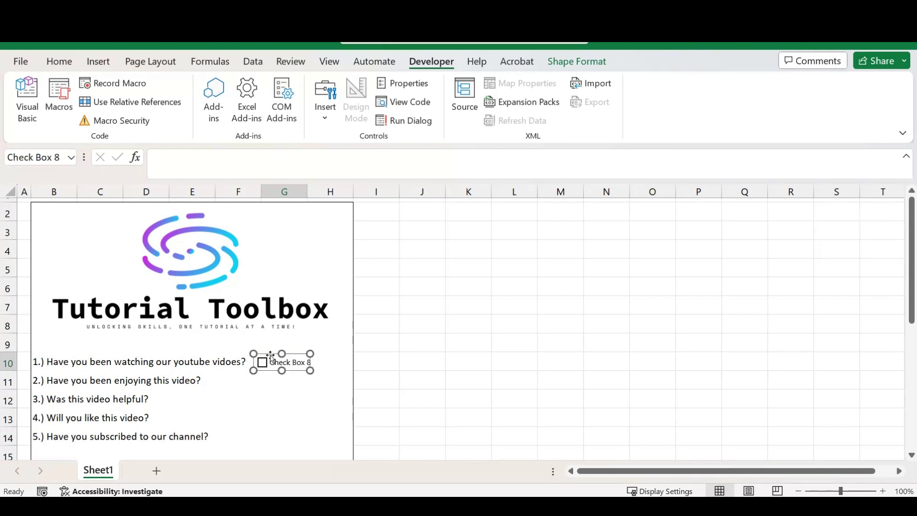
Change the label of the check box beside question 1 to "Yes" and shrink its frame to fit the shorter text
right_click(276, 361)
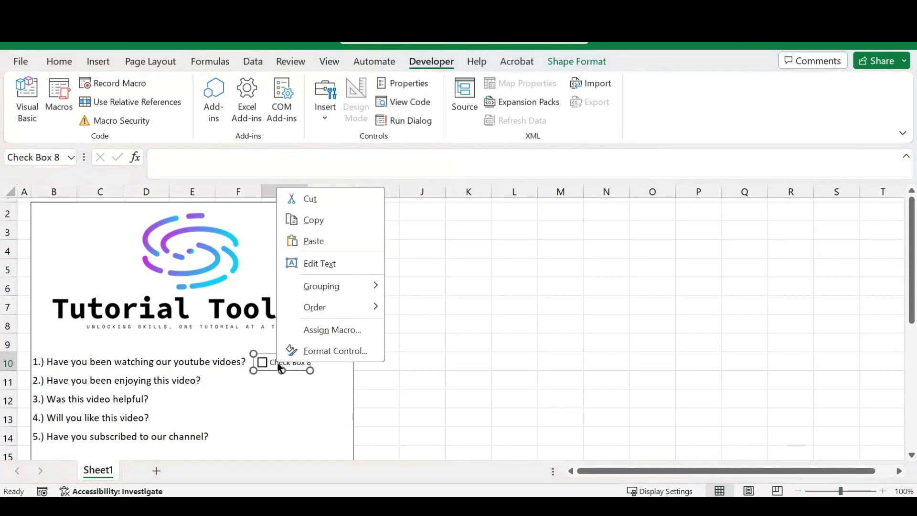
left_click(316, 262)
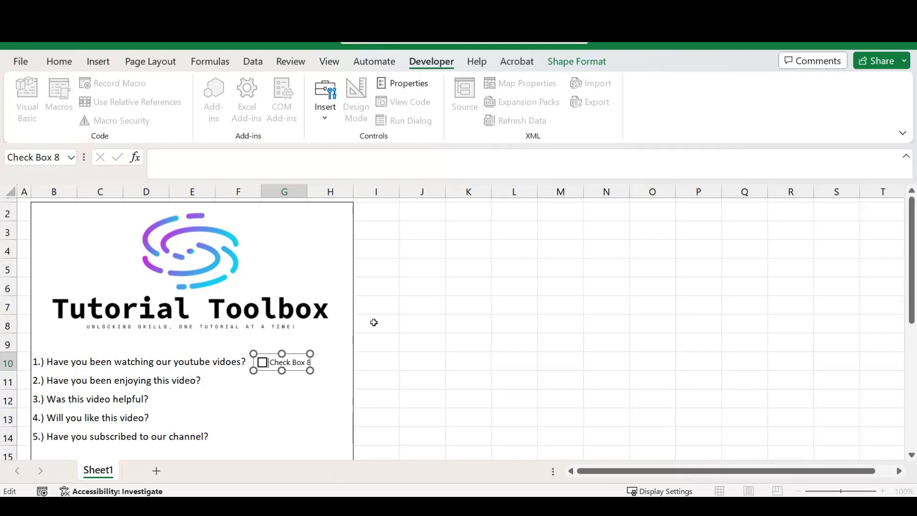
key("ctrl+a")
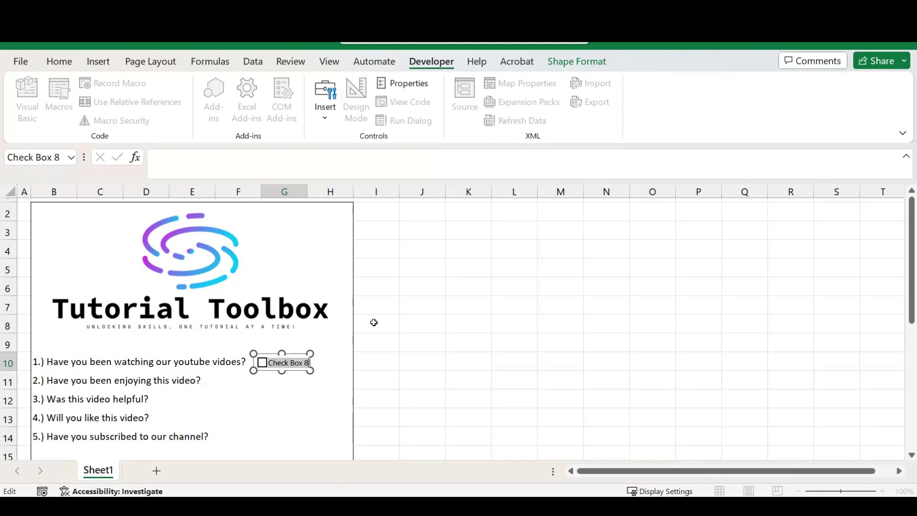
type("Yes")
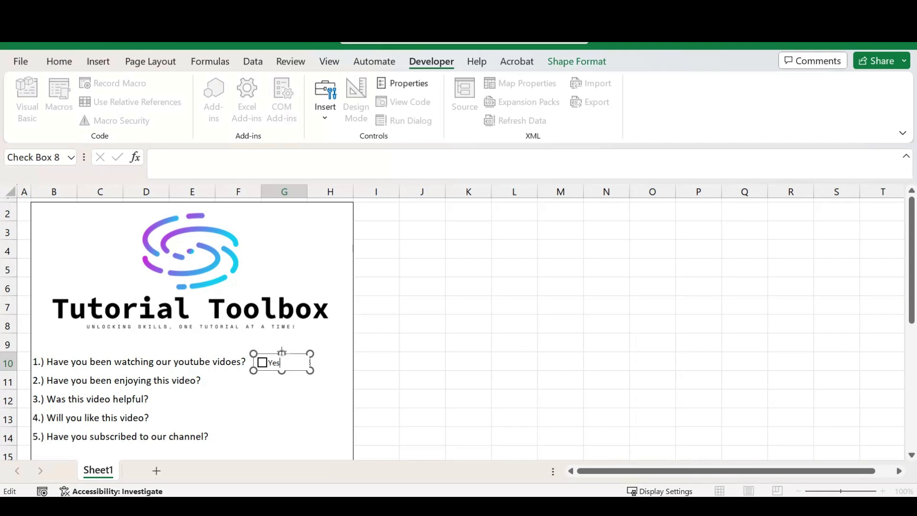
left_click_drag(282, 352, 290, 361)
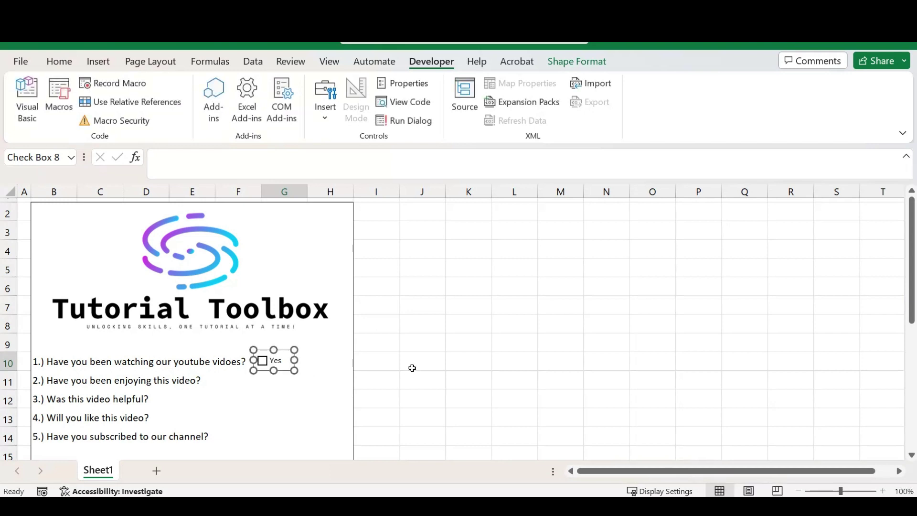
left_click(384, 362)
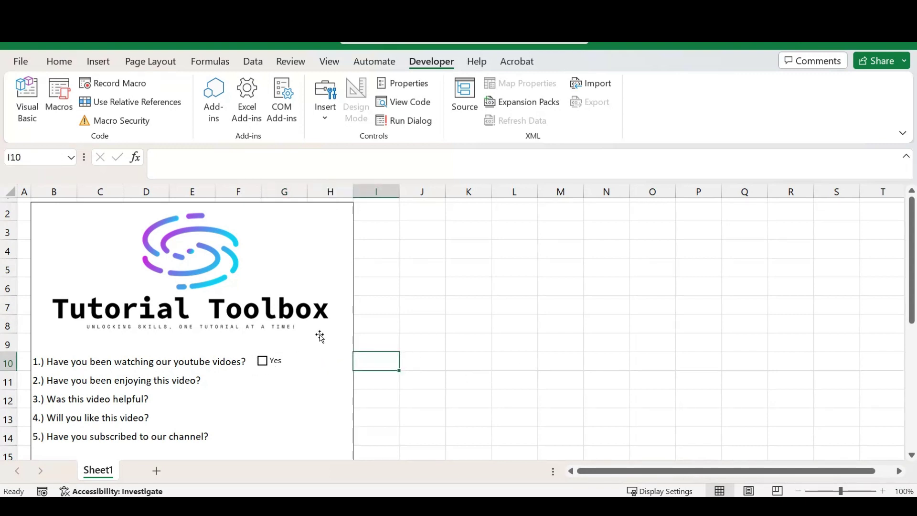
Insert a second form-control check box in cell H10 and align it with the Yes check box
left_click(317, 364)
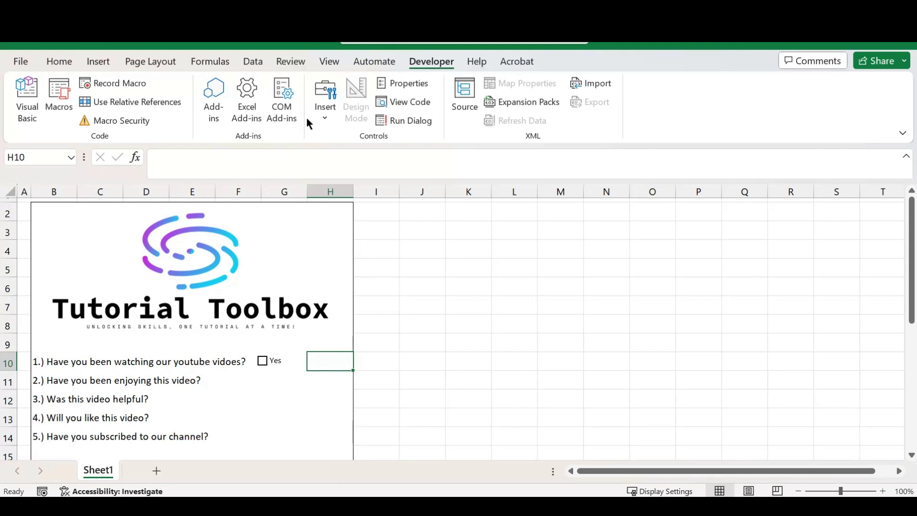
left_click(327, 108)
left_click(347, 157)
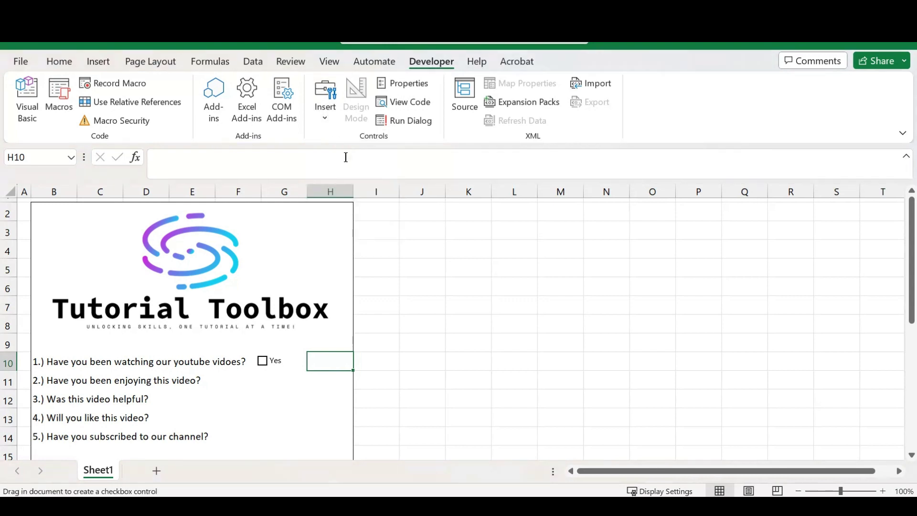
left_click(323, 360)
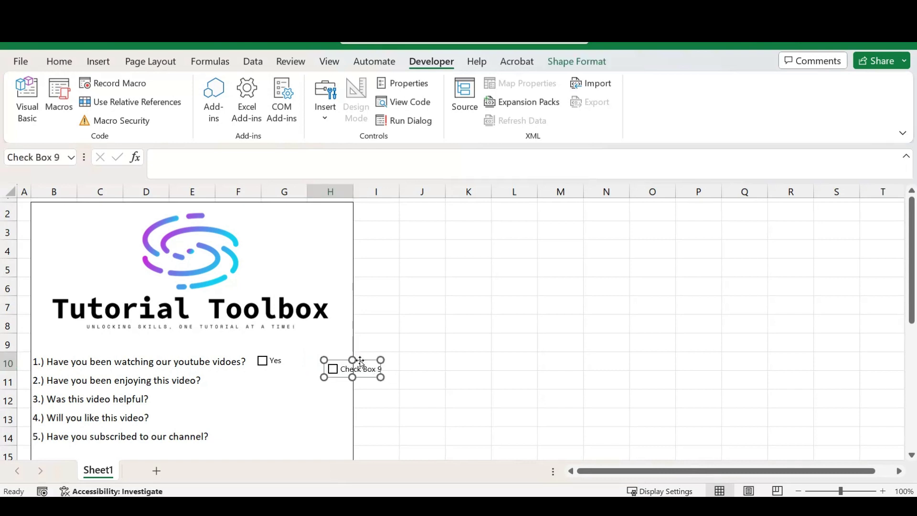
mouse_move(359, 361)
left_mouse_down()
mouse_move(337, 352)
mouse_move(341, 362)
left_mouse_up()
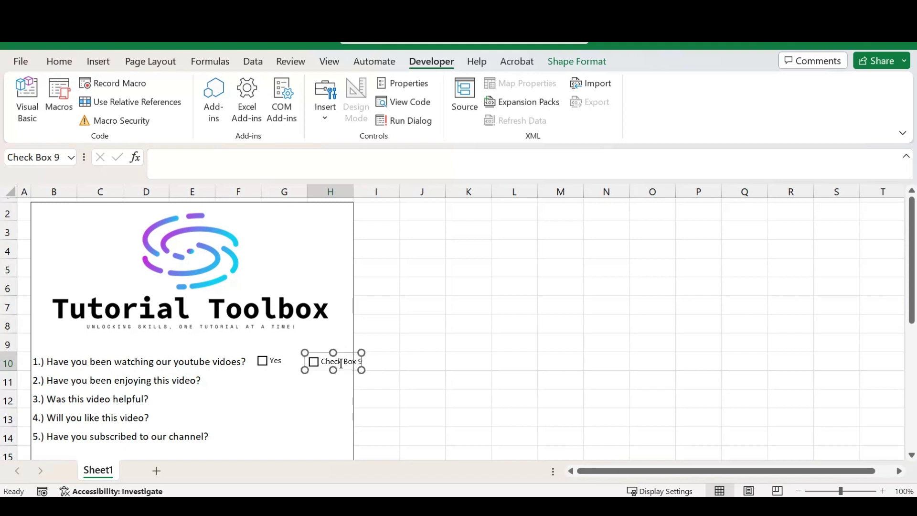
Change the label of the check box in H10 to "No" and resize its frame to fit inside the form border
right_click(340, 363)
left_click(387, 266)
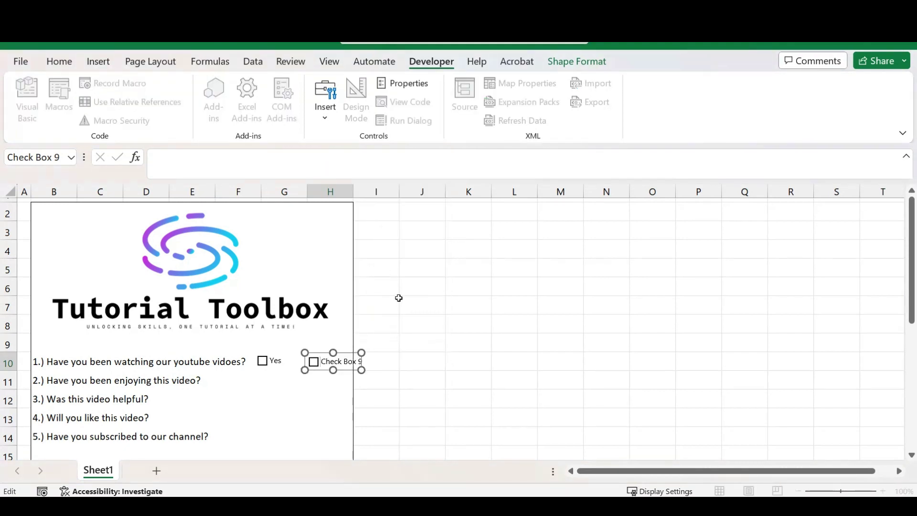
key("ctrl+shift+Right")
key("ctrl+shift+Right")
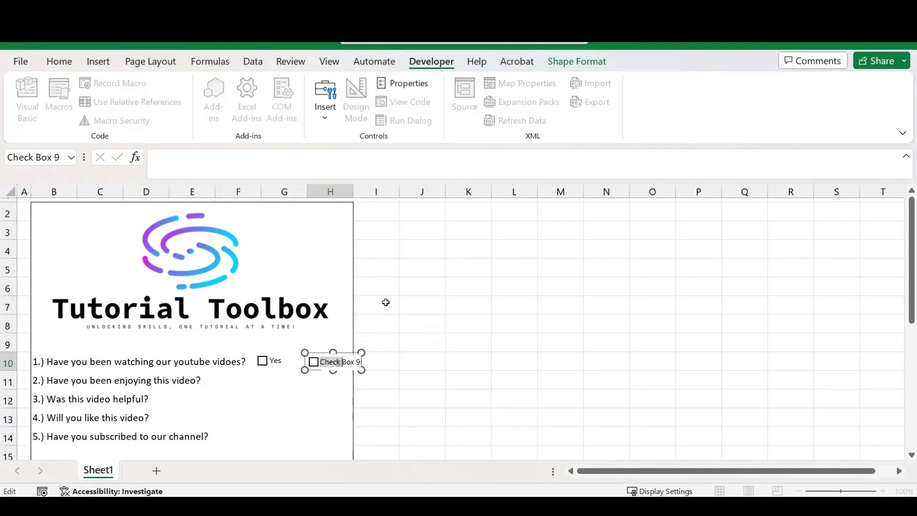
type("No")
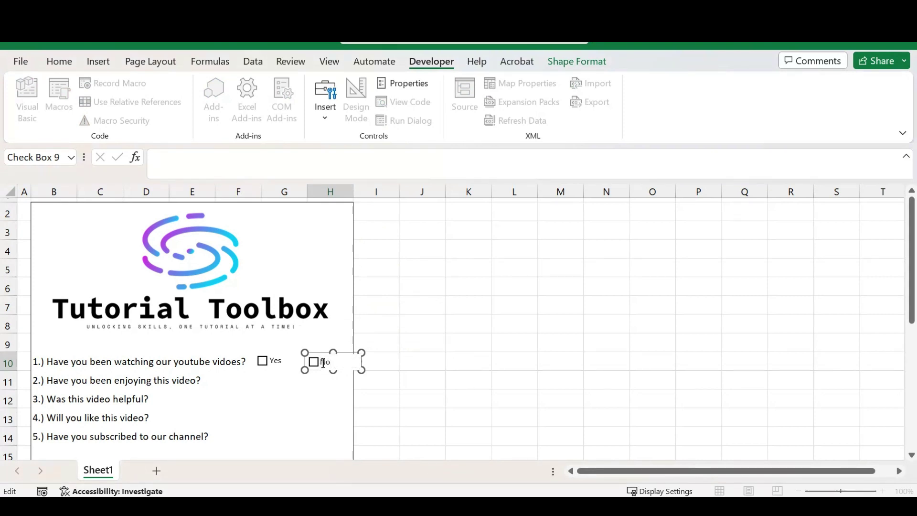
left_click_drag(334, 353, 351, 361)
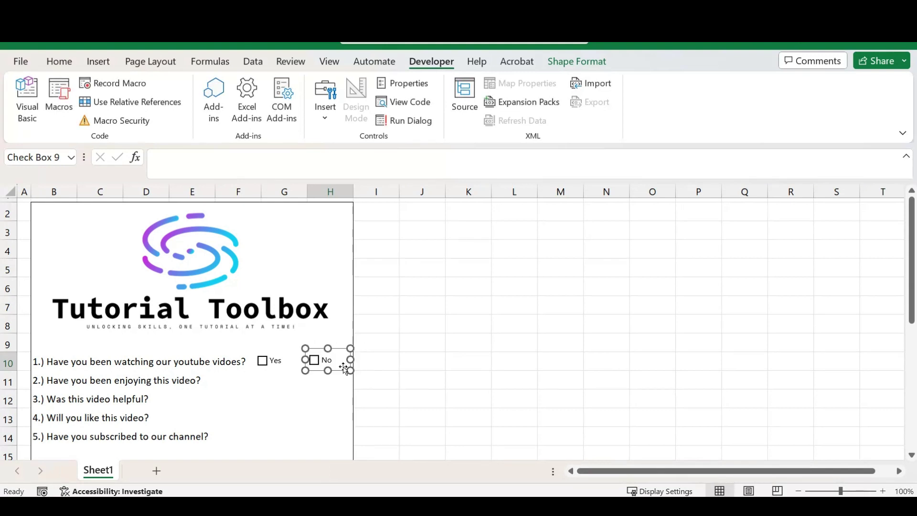
left_click(393, 361)
scroll(436, 366, "down", 1)
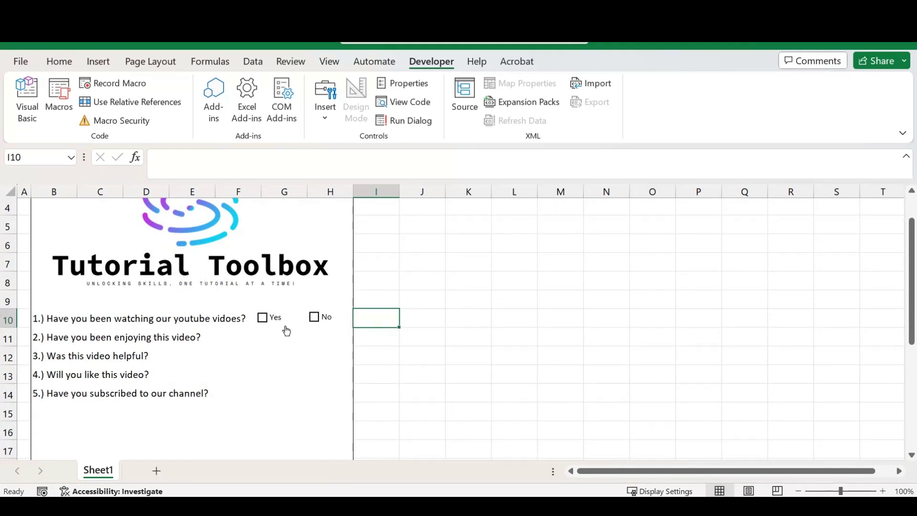
Test the Yes and No check boxes of question 1 by ticking and clearing each one
left_click(266, 322)
left_click(315, 322)
left_click(315, 319)
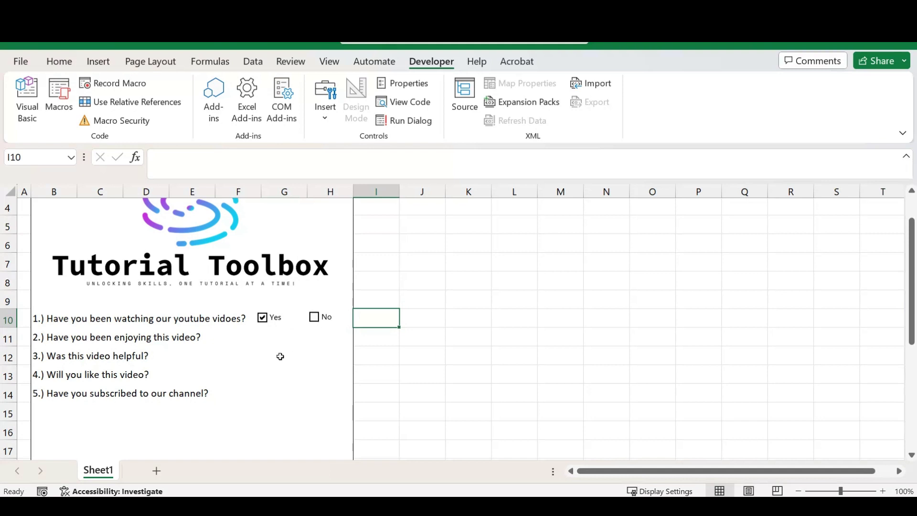
left_click(264, 321)
left_click(262, 320)
Move the Yes check box of question 1 so that it sits fully within the width of cell G10
left_click(273, 321, "ctrl")
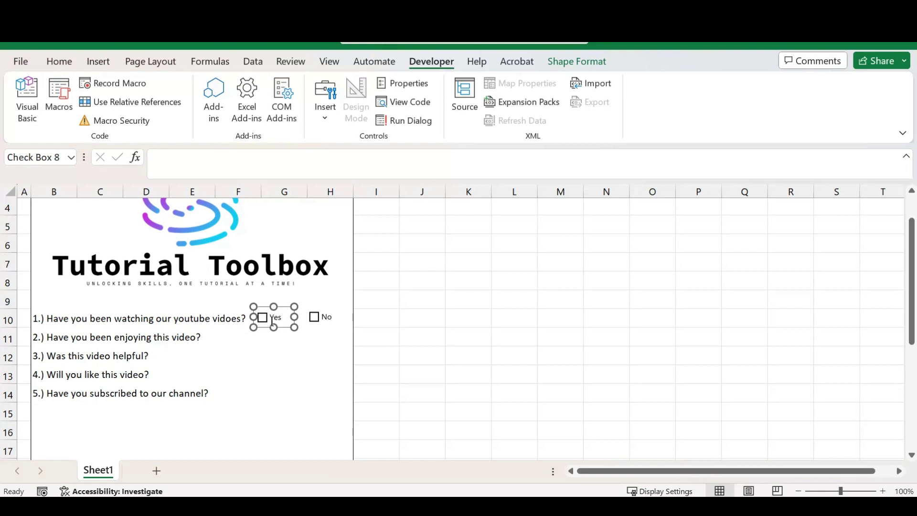
left_click(382, 318)
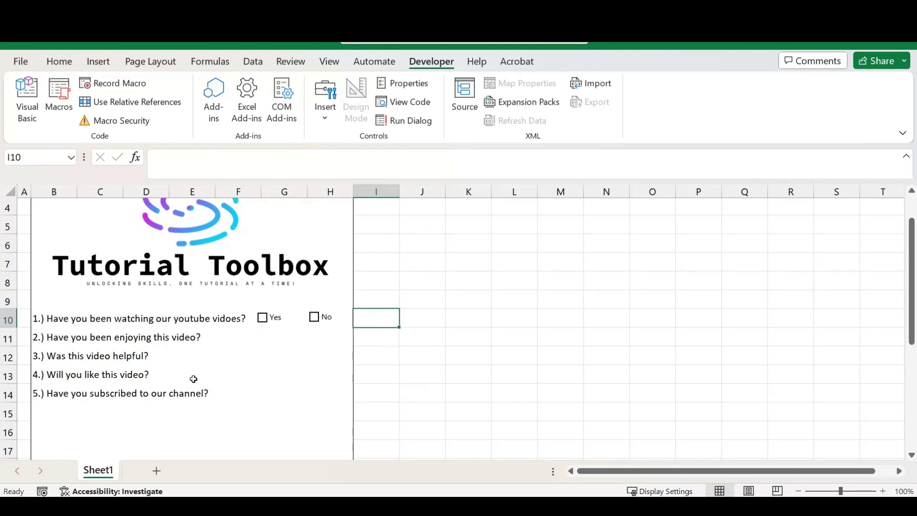
left_click(265, 351)
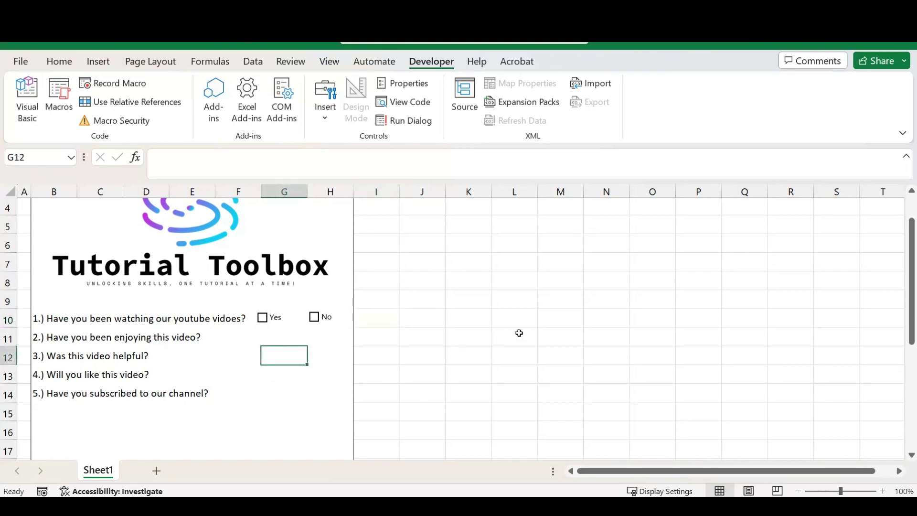
key("Up")
key("Up")
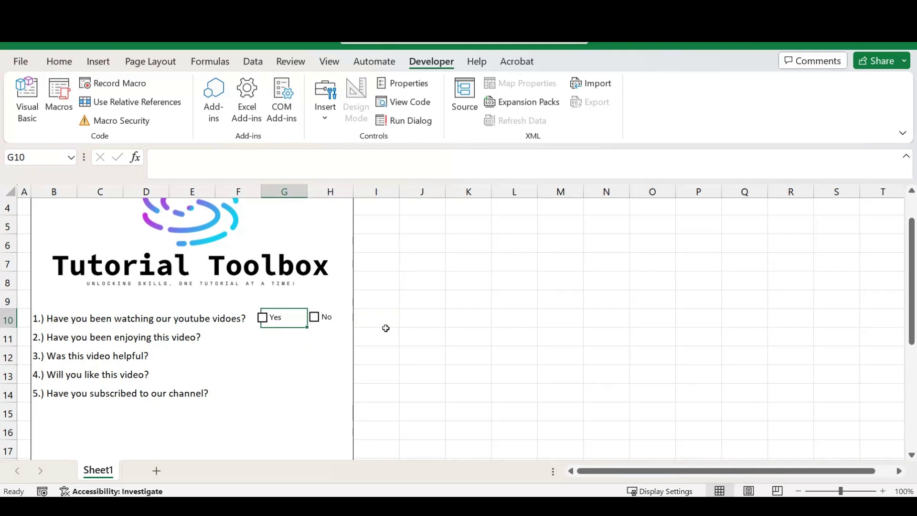
left_click(275, 317, "ctrl")
left_click_drag(282, 307, 290, 307)
left_click(333, 334)
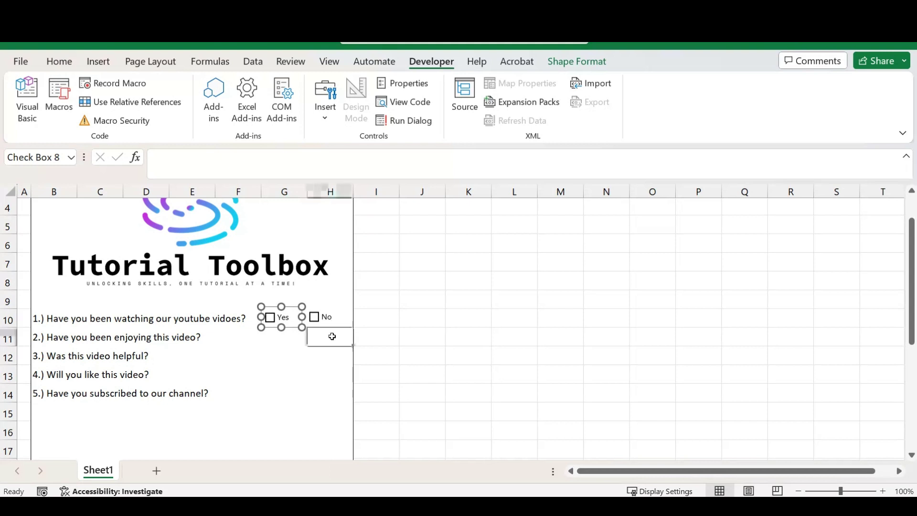
left_click(389, 337)
Select G10:G14 and fill down to copy the check boxes to the remaining questions
left_click(283, 337)
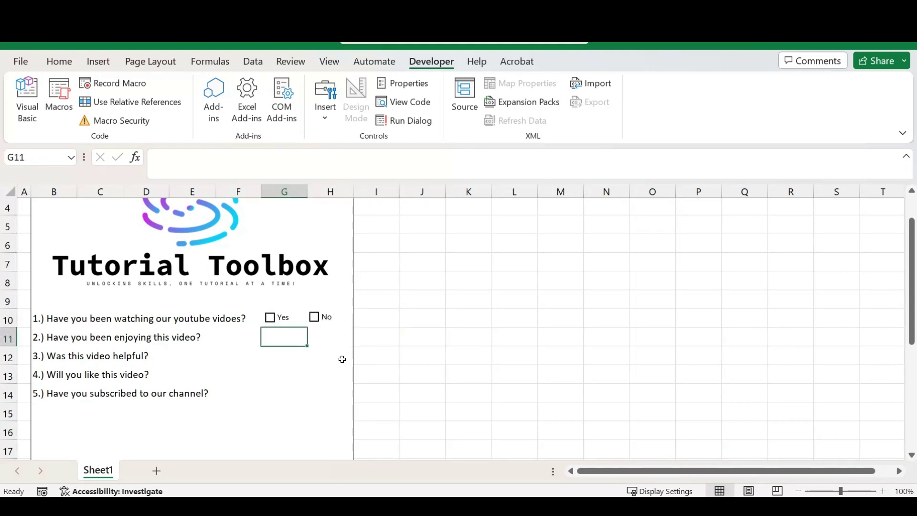
key("Up")
key("shift+Down")
key("shift+Down")
key("shift+Down")
key("shift+Down")
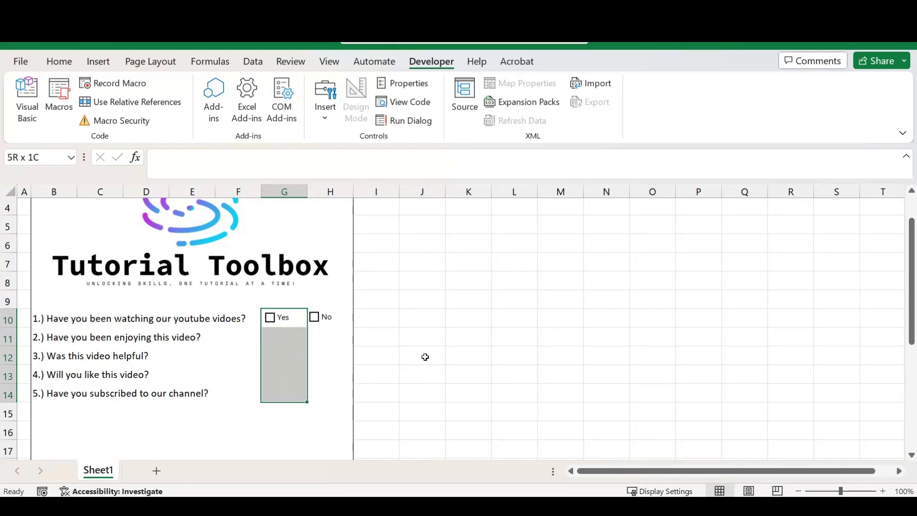
key("ctrl+d")
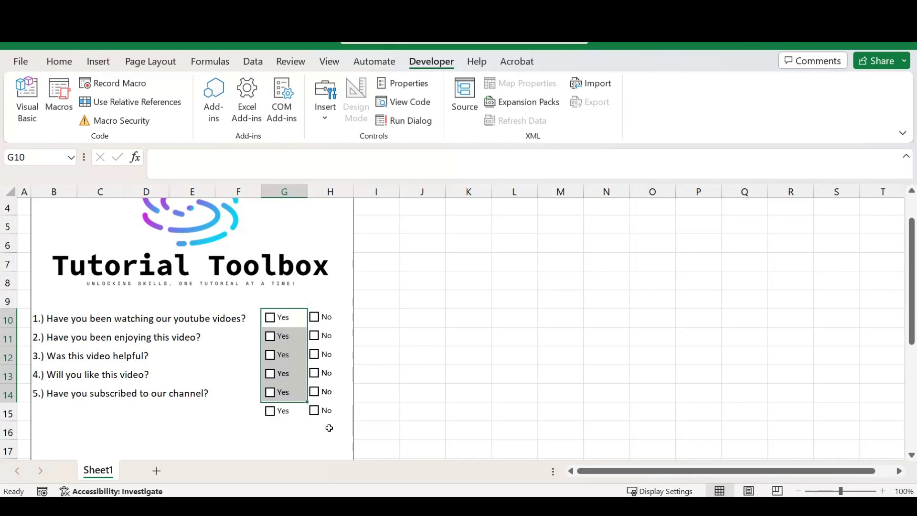
Delete the surplus Yes and No check boxes in row 15 below the last question
left_click_drag(196, 415, 355, 421)
left_click(475, 393)
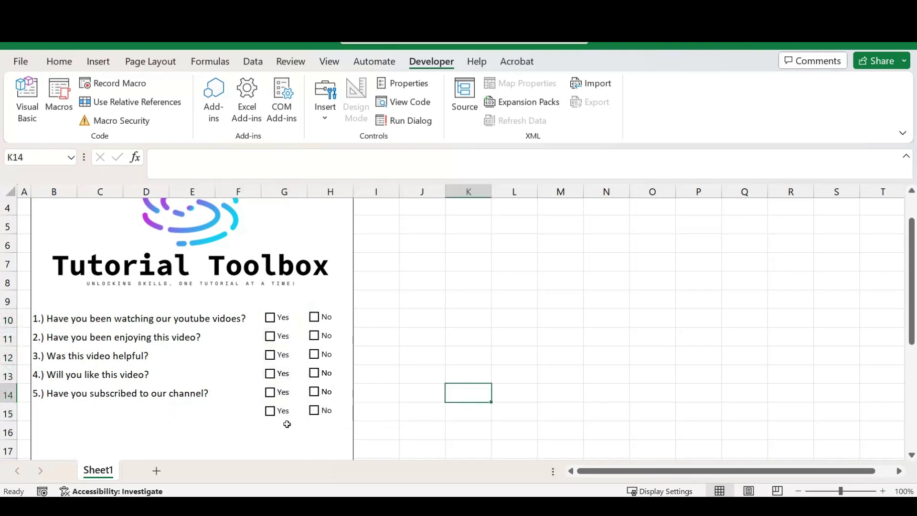
left_click(289, 416, "ctrl")
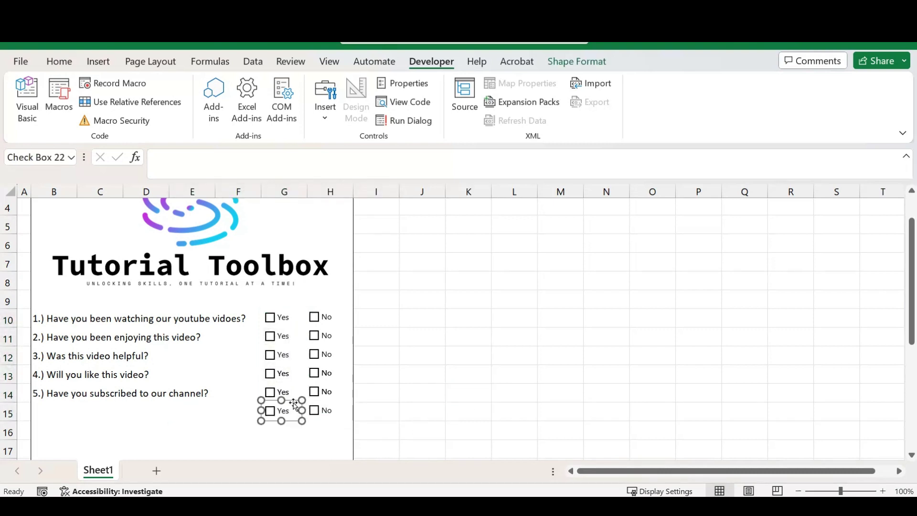
key("Delete")
left_click(334, 411, "ctrl")
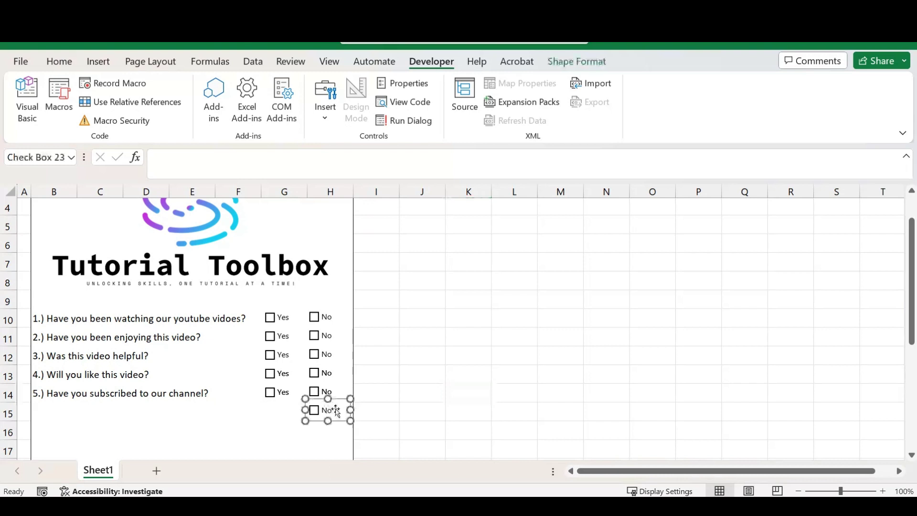
key("Delete")
left_click(410, 377)
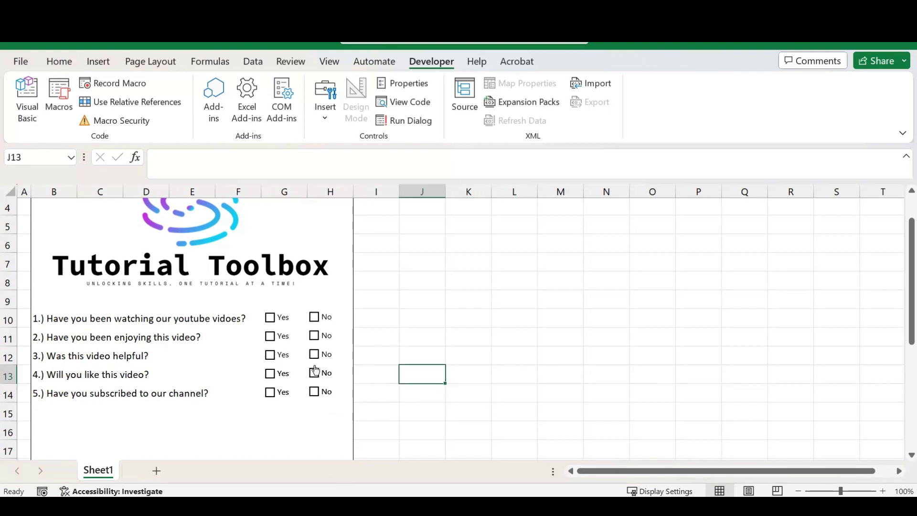
Test the copied Yes and No check boxes by ticking and clearing them across the questions, with Yes ticked for question 4
left_click(279, 343)
left_click(314, 336)
left_click(314, 374)
left_click(273, 356)
left_click(270, 319)
left_click(314, 336)
left_click(314, 373)
left_click(270, 338)
left_click(314, 317)
left_click(315, 317)
left_click(270, 355)
left_click(270, 337)
left_click(270, 317)
left_click(270, 377)
left_click(271, 392)
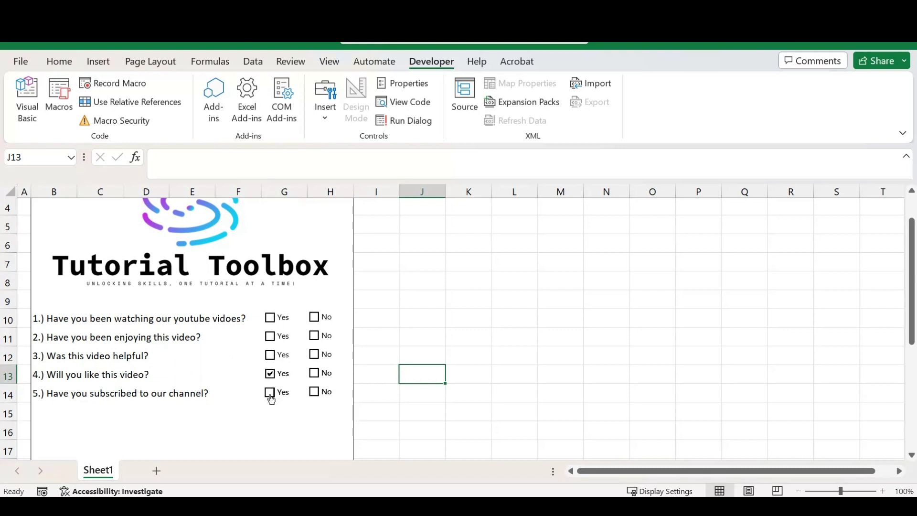